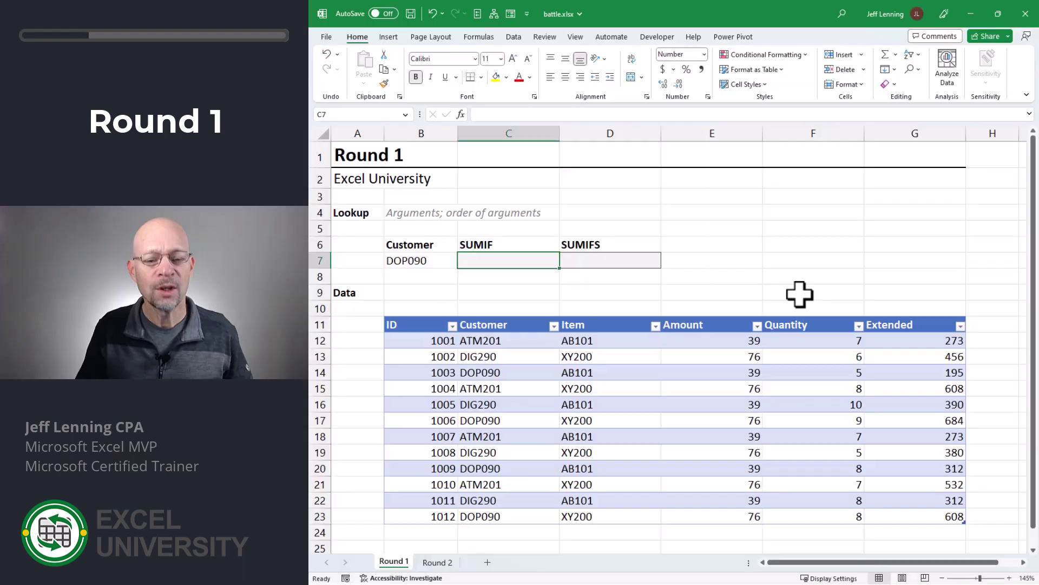
Step: Enter =SUMIF(Table1[Customer],B7,Table1[Extended]) in C7 to total DOP090's sales (1,799)
type("=")
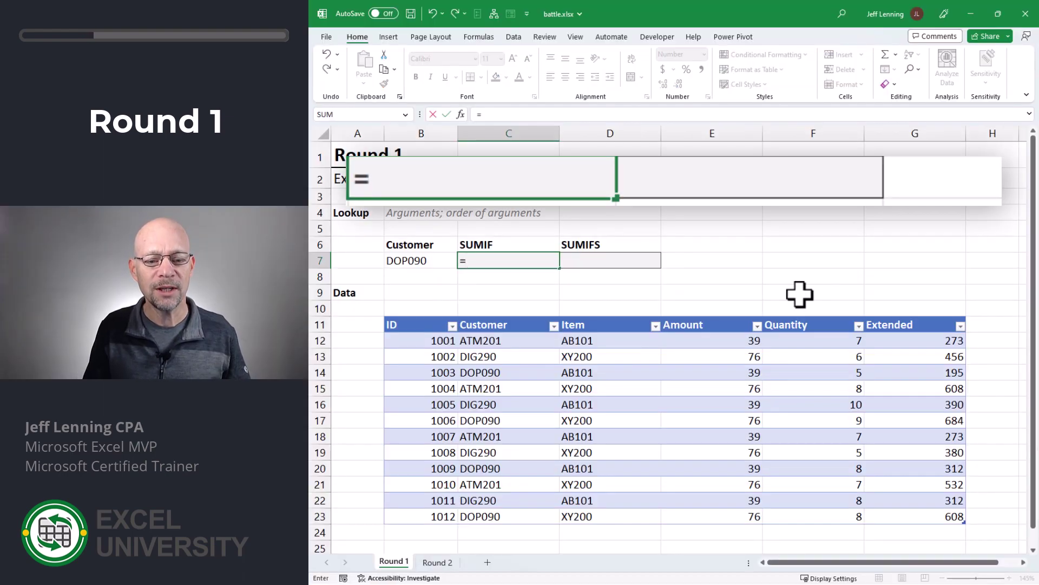
type("sumif")
key("Tab")
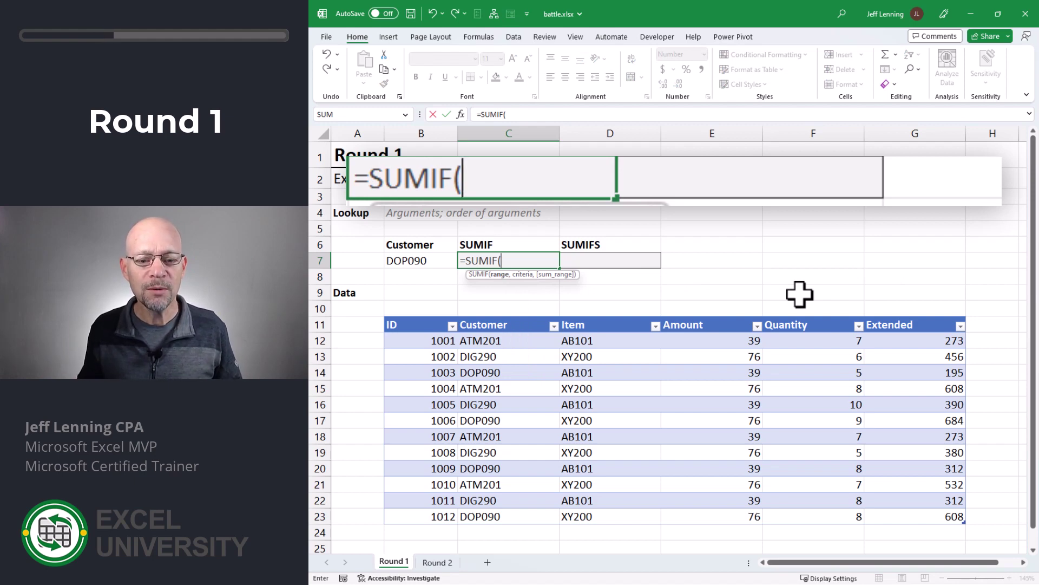
left_click(498, 342)
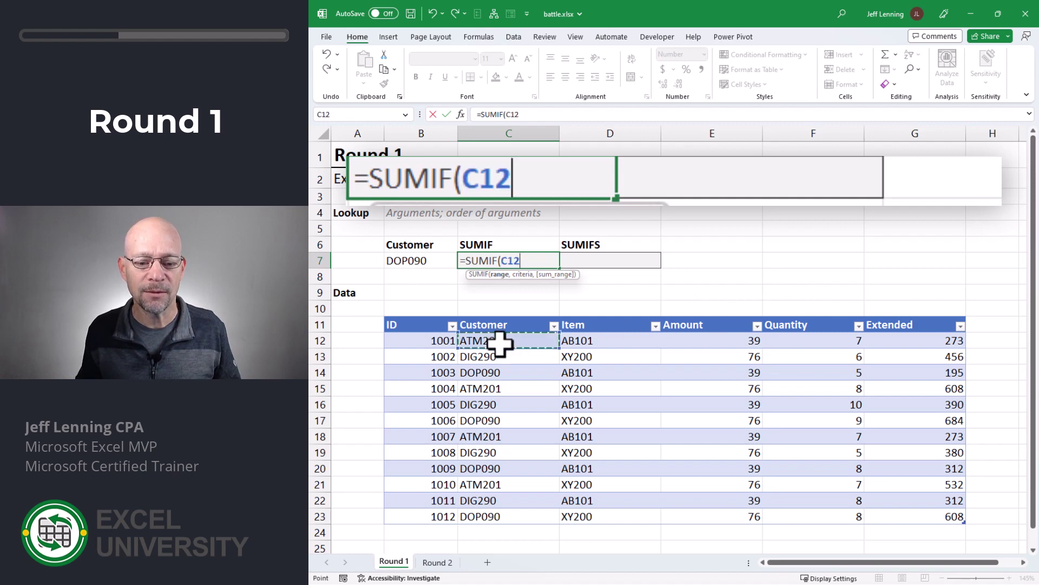
left_click_drag(498, 342, 506, 517)
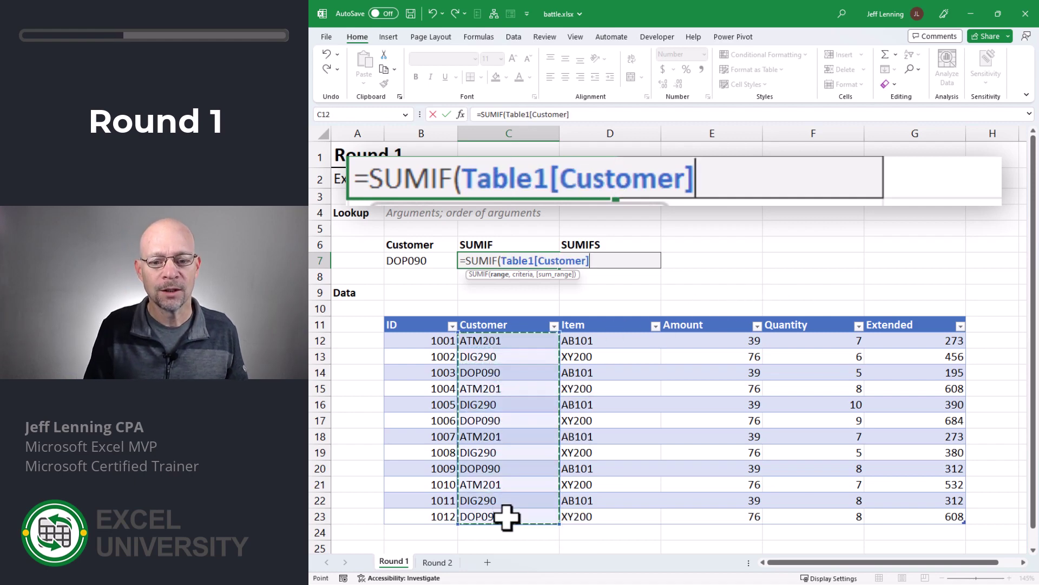
type(",")
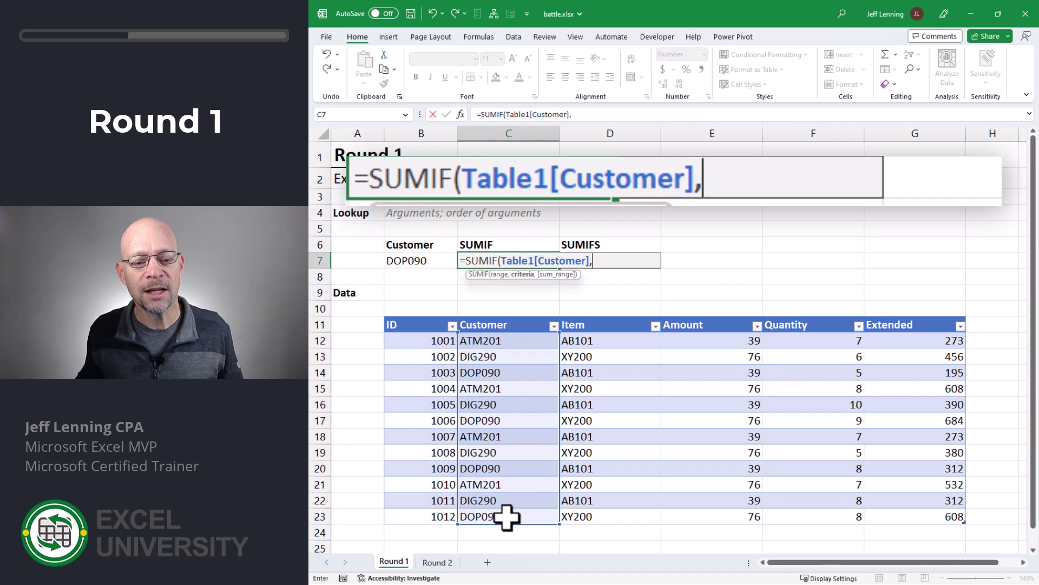
left_click(418, 262)
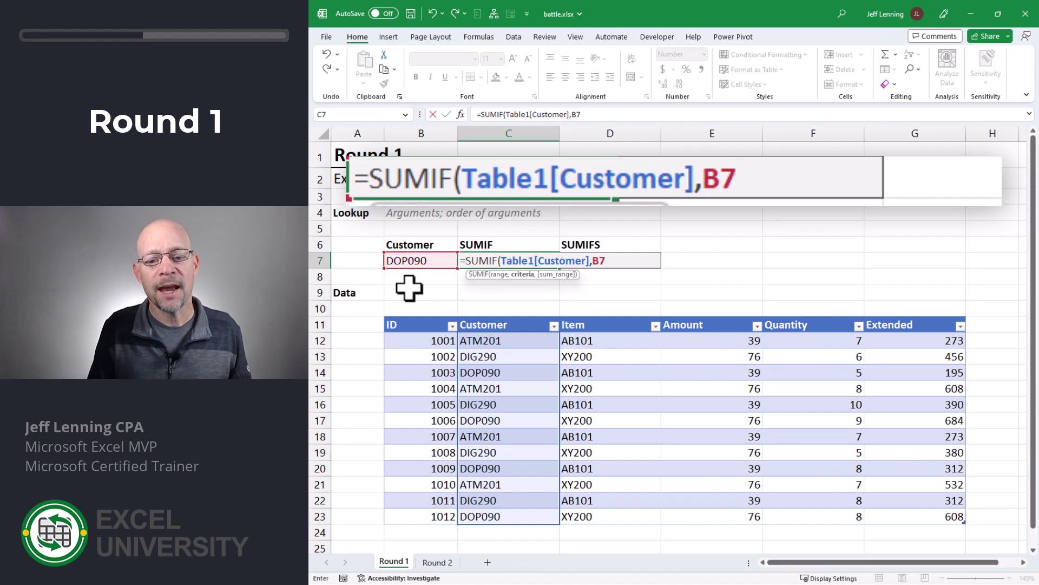
type(",")
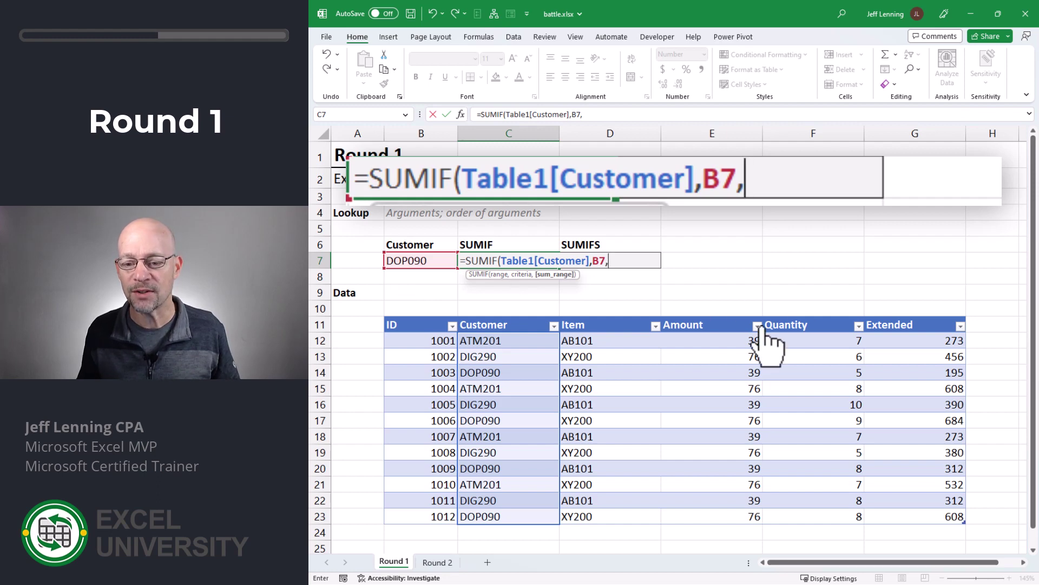
left_click_drag(920, 340, 931, 516)
type(")")
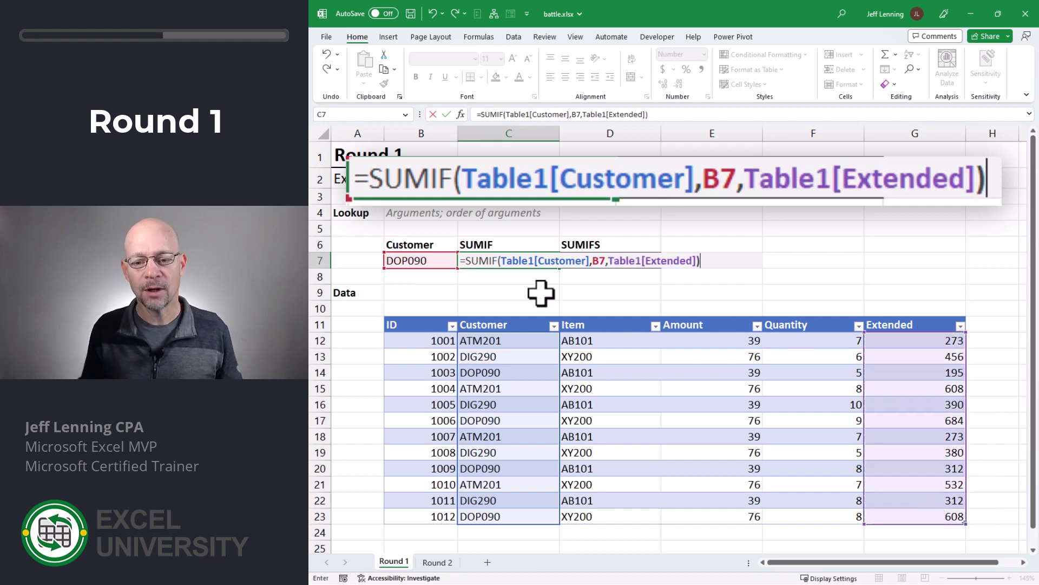
key("Return")
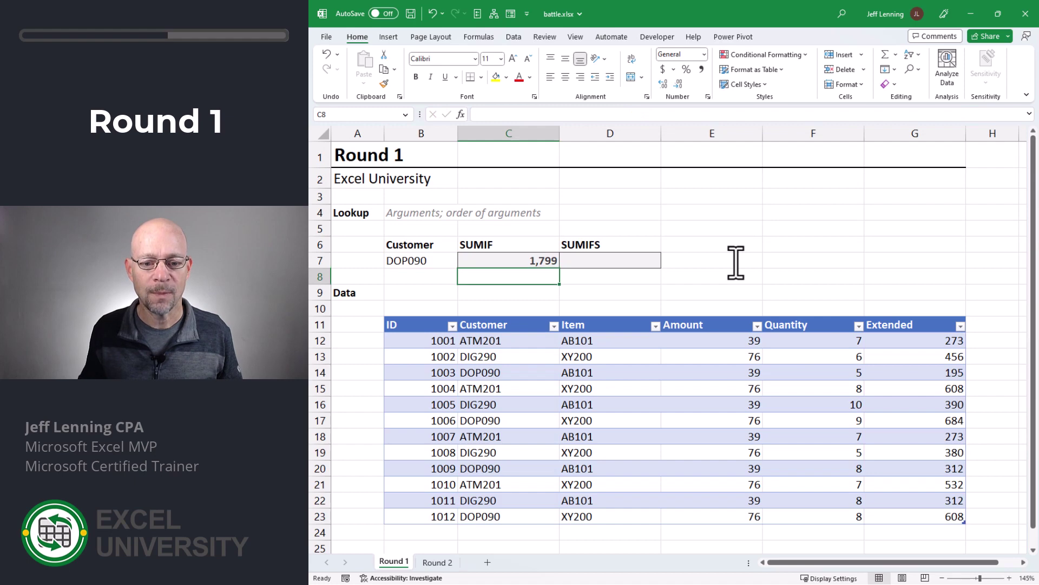
left_click(544, 260)
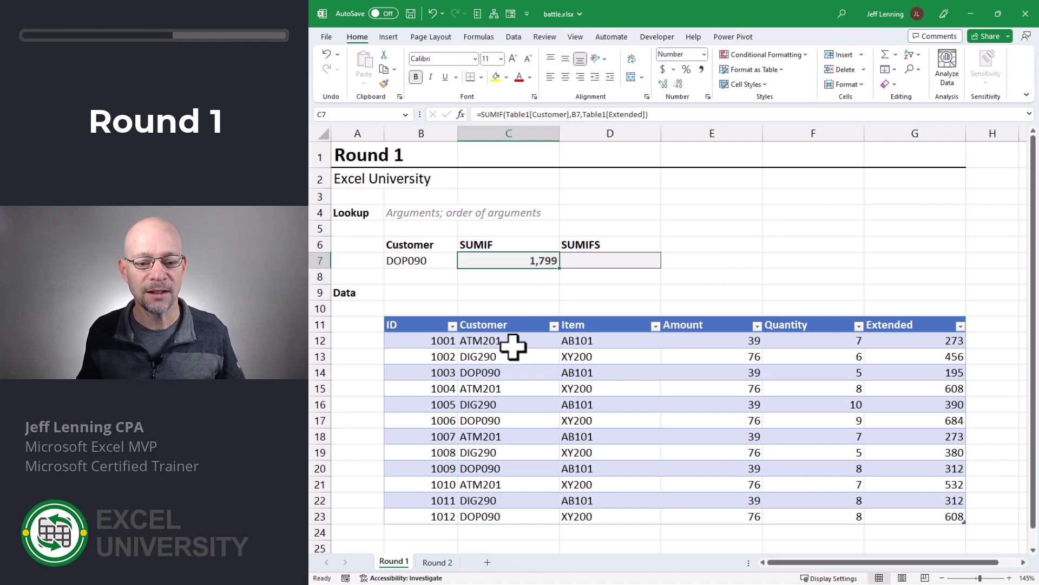
Step: Enter =SUMIFS(Table1[Extended],Table1[Customer],B7) in D7, also returning 1,799
key("Right")
type("=")
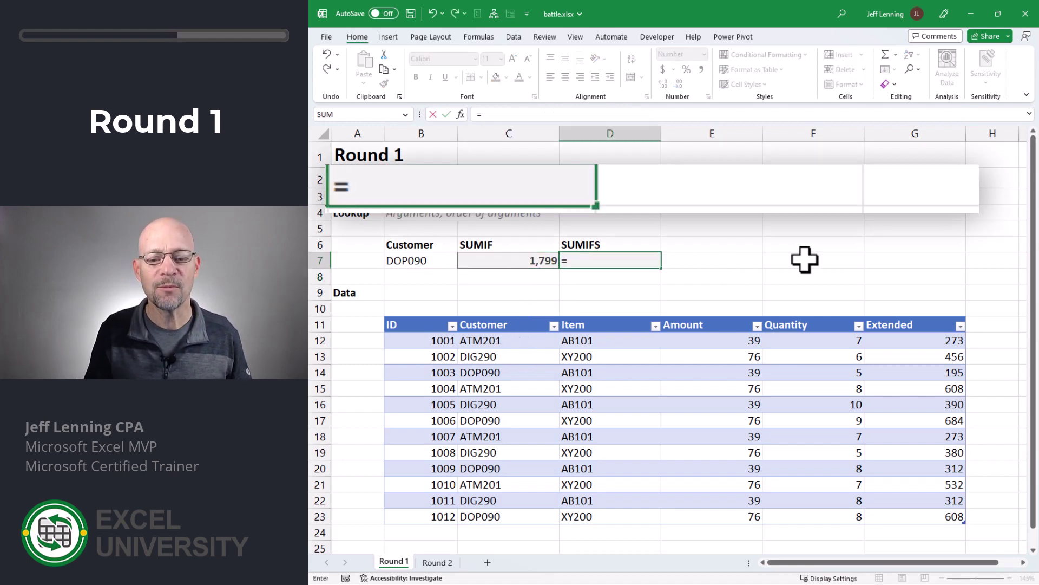
type("sumifs")
key("Tab")
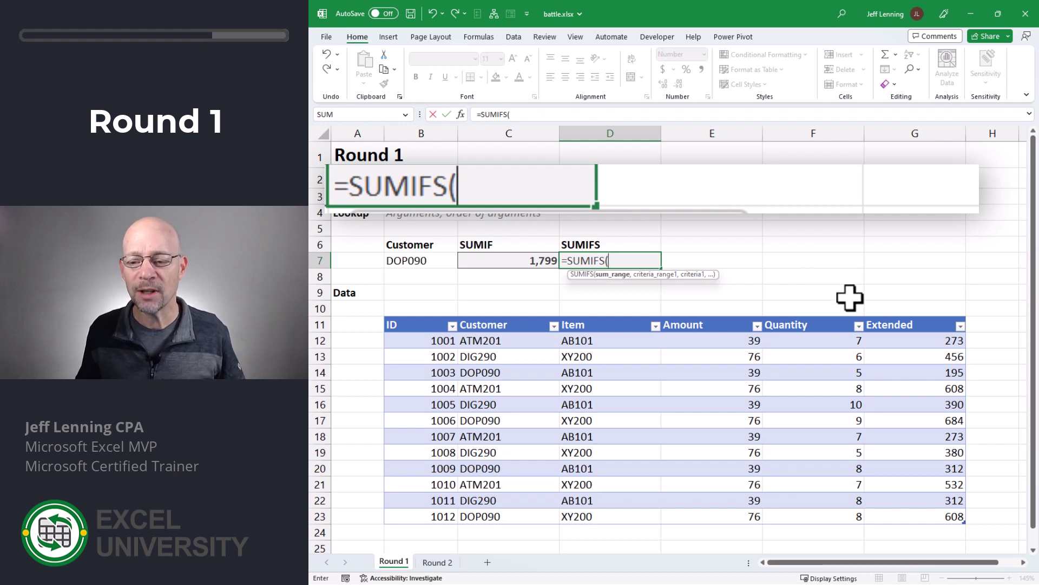
left_click_drag(905, 341, 922, 515)
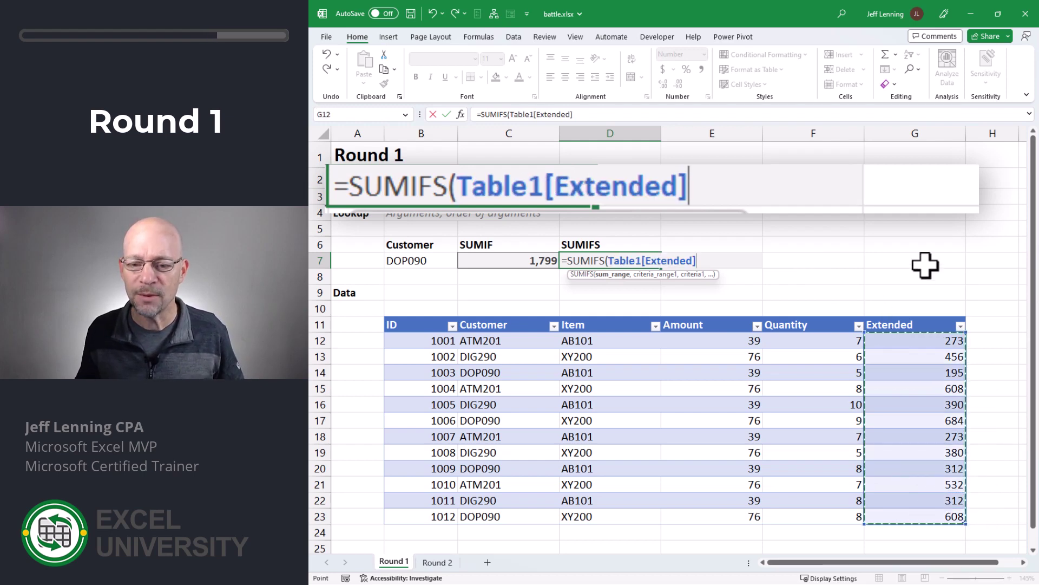
type(",")
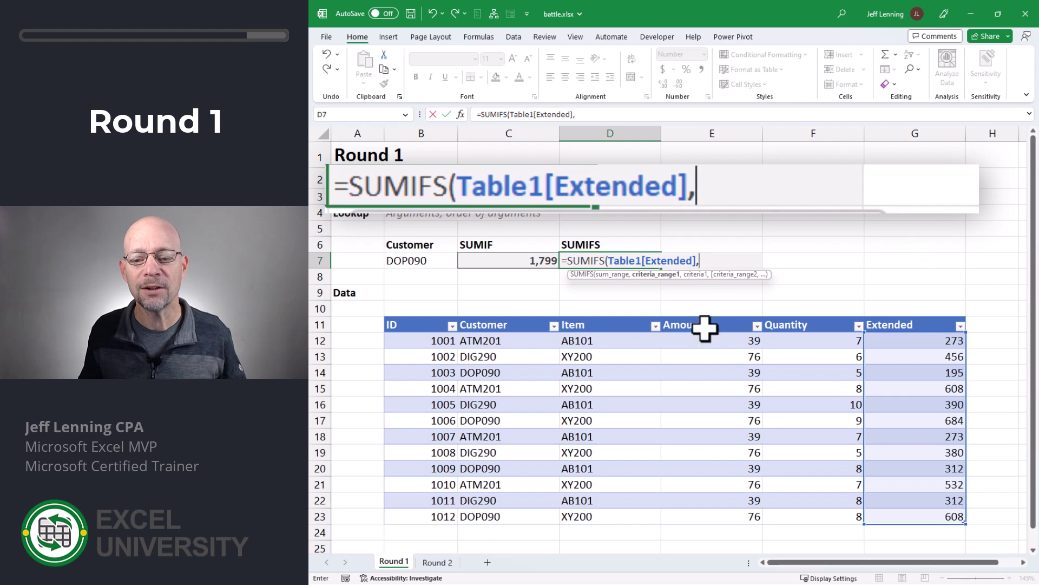
left_click_drag(498, 341, 511, 516)
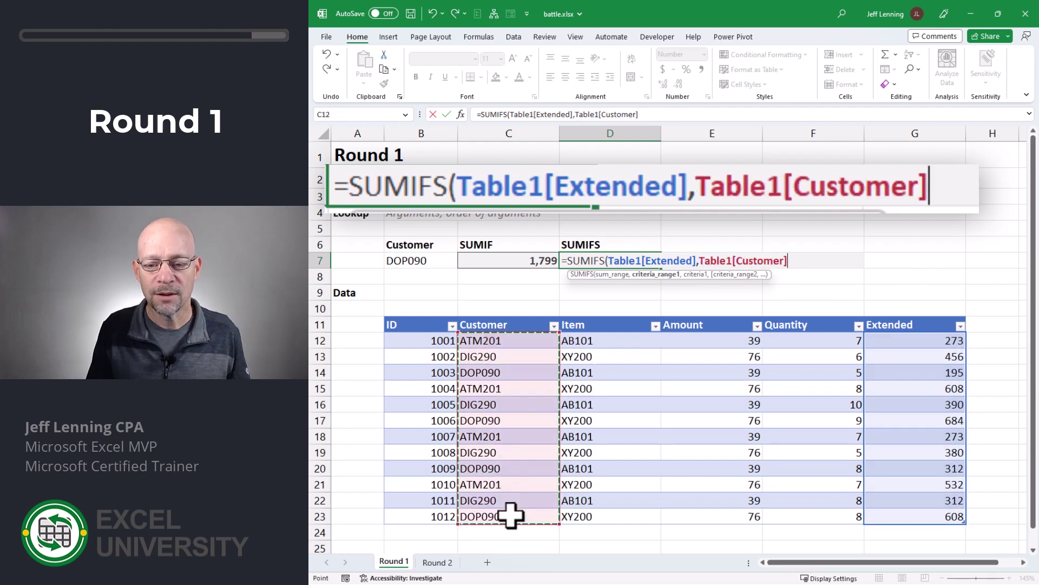
type(",")
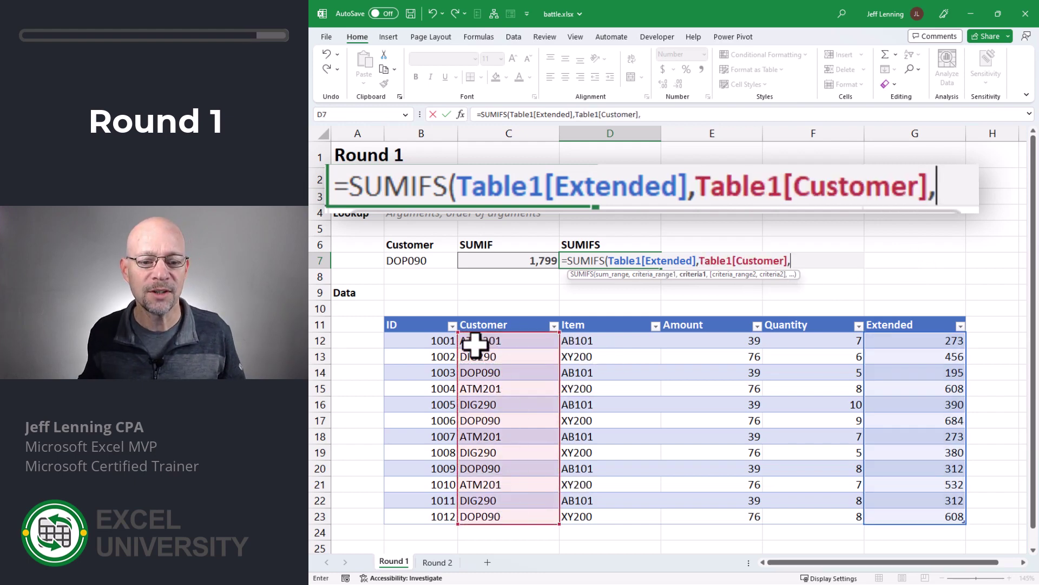
left_click(413, 260)
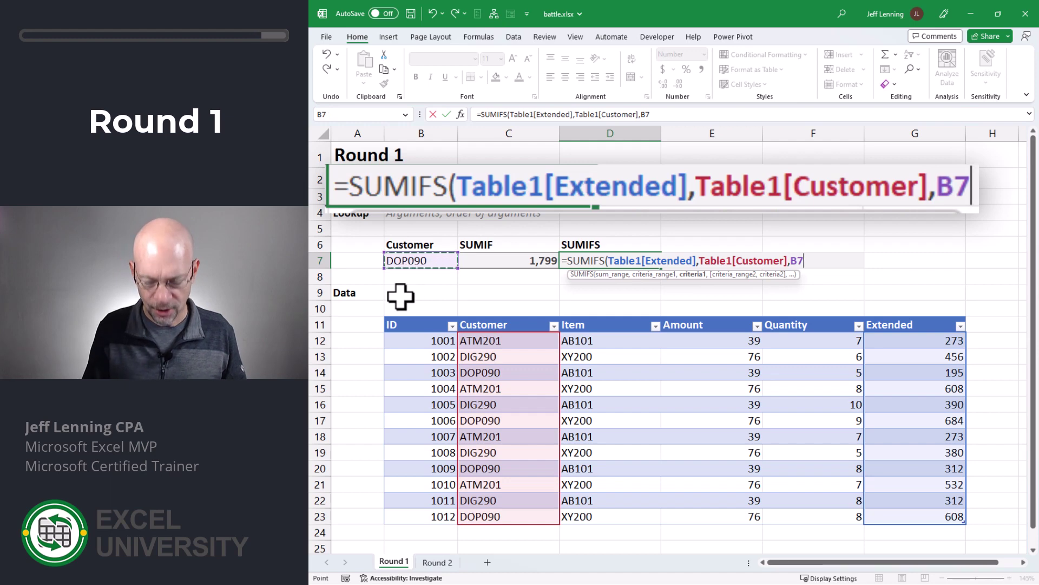
type(")")
key("Return")
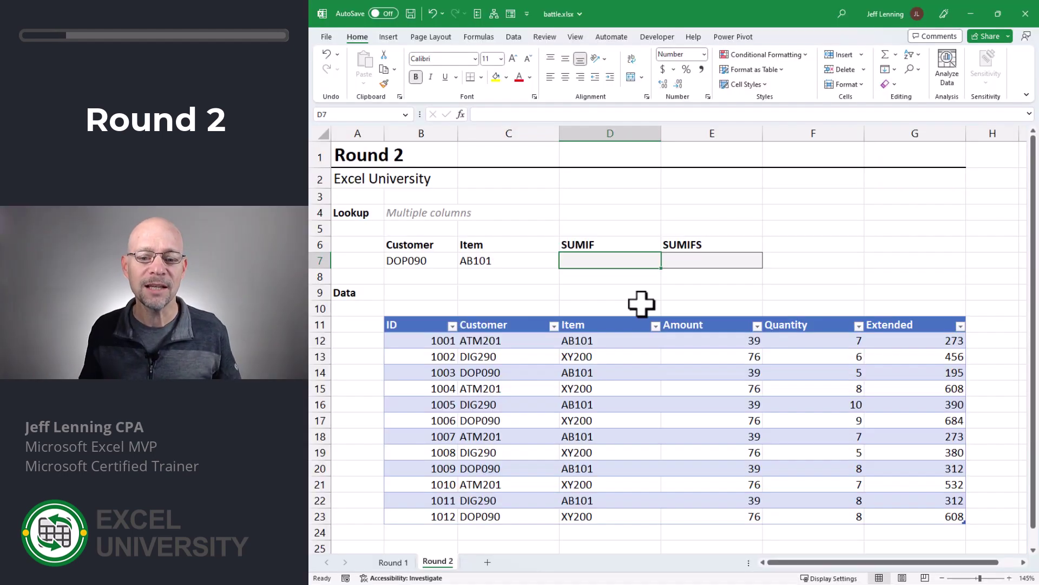
Step: Point out the Customer and Item columns and the DOP090 and AB101 criteria on Round 2
left_click_drag(498, 340, 502, 514)
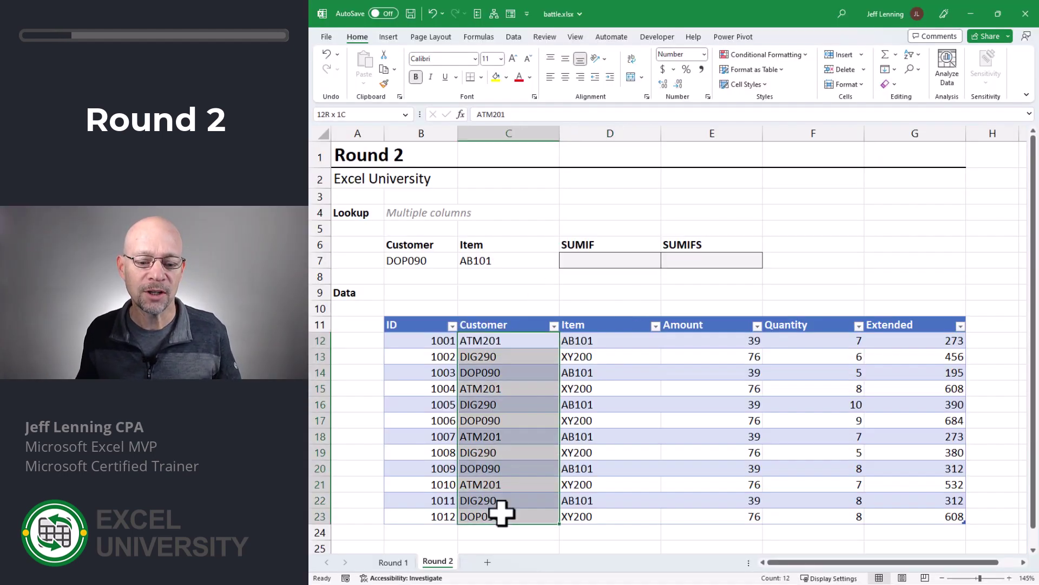
left_click(420, 260)
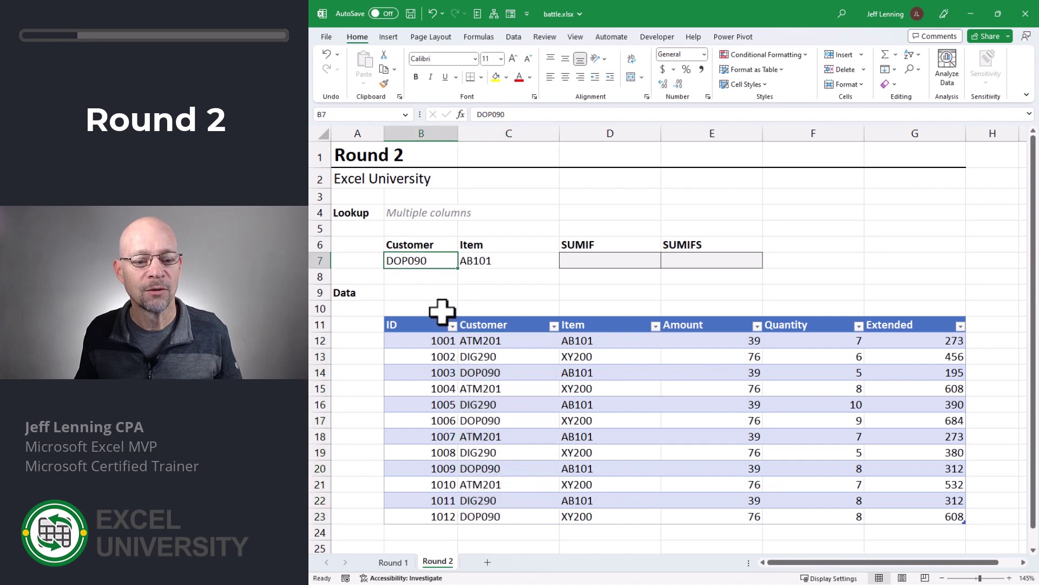
left_click(485, 262)
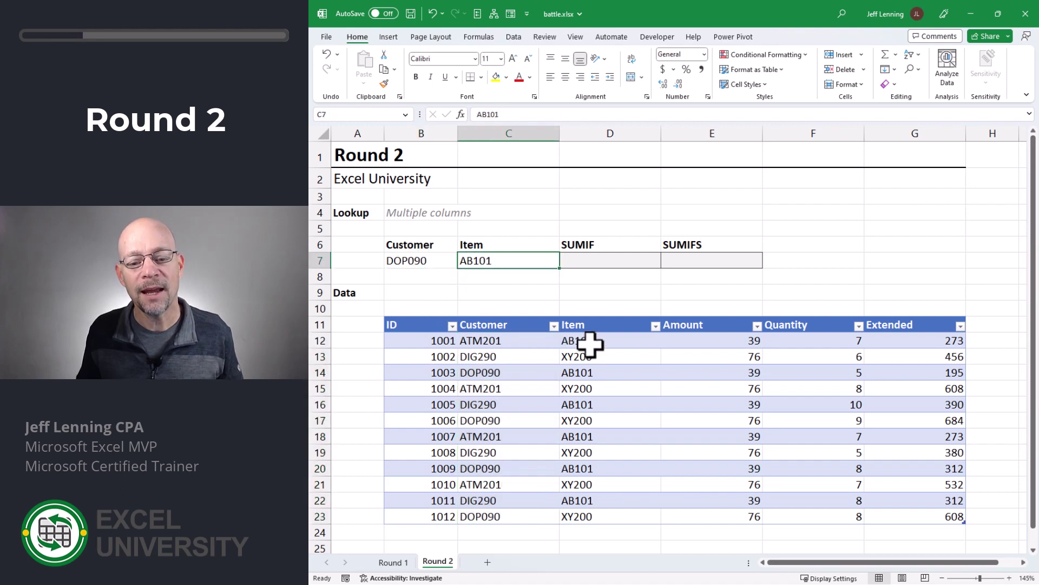
left_click_drag(589, 343, 592, 514)
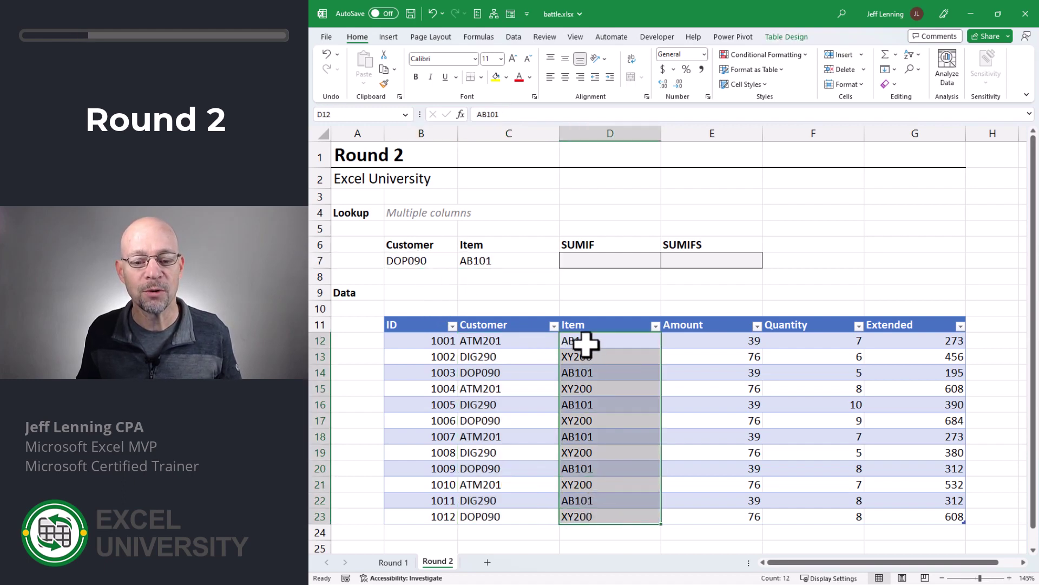
left_click(489, 260)
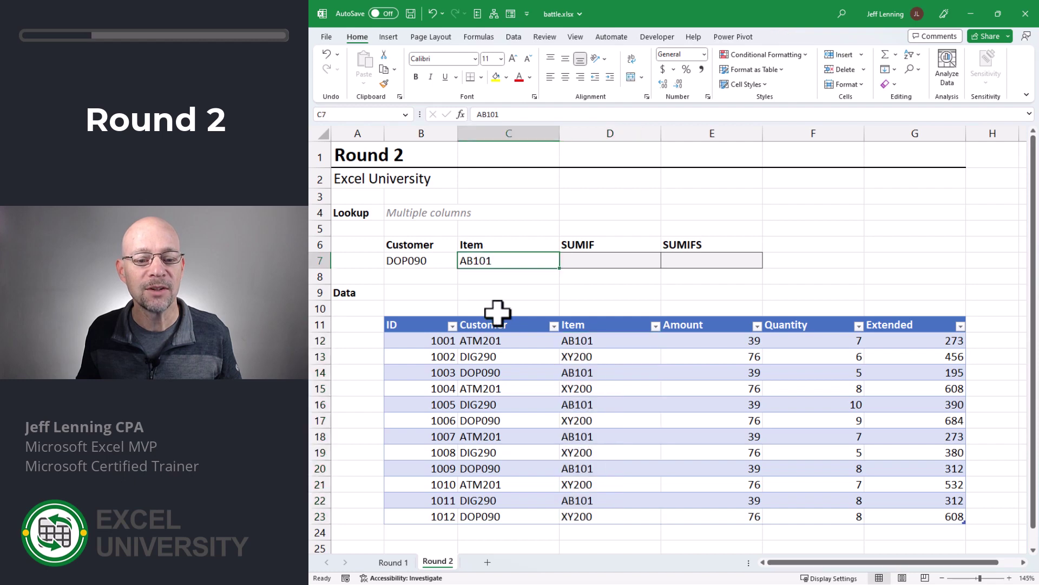
Step: Enter =SUMIF(Table14[Customer],B7,Table14[Extended]) in D7, returning 1,799
left_click(590, 263)
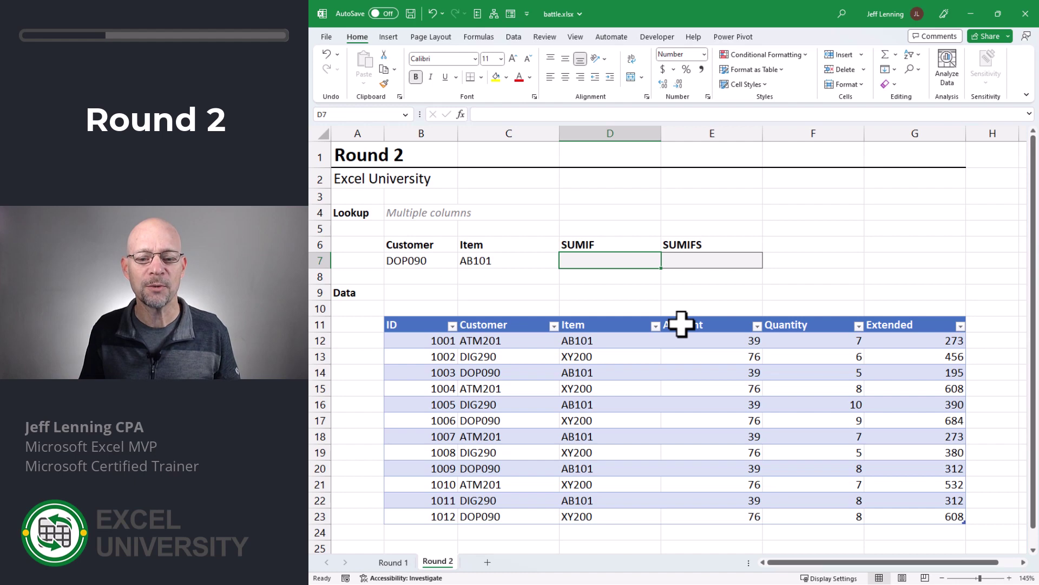
type("=sumif")
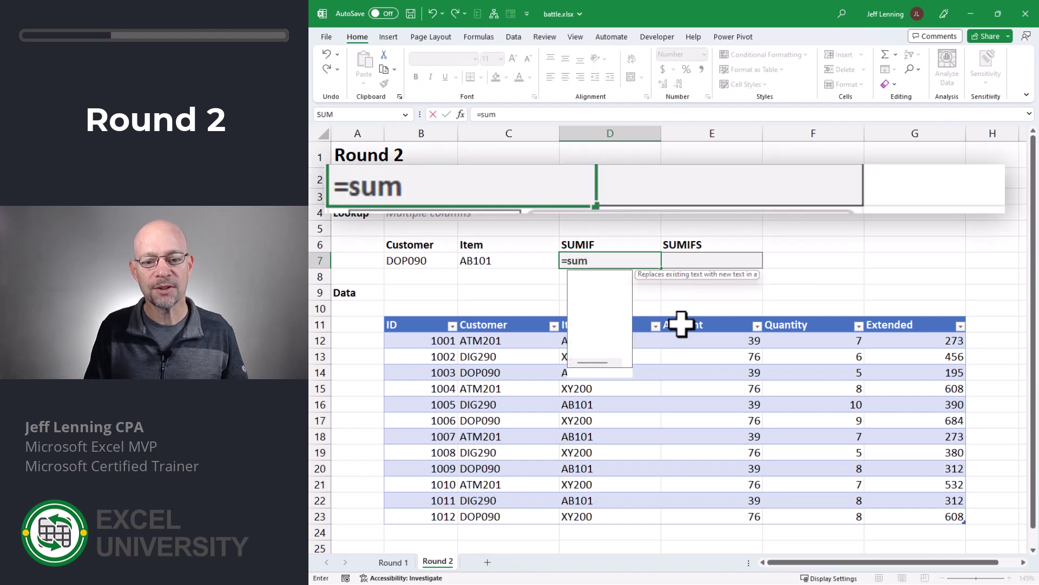
key("Tab")
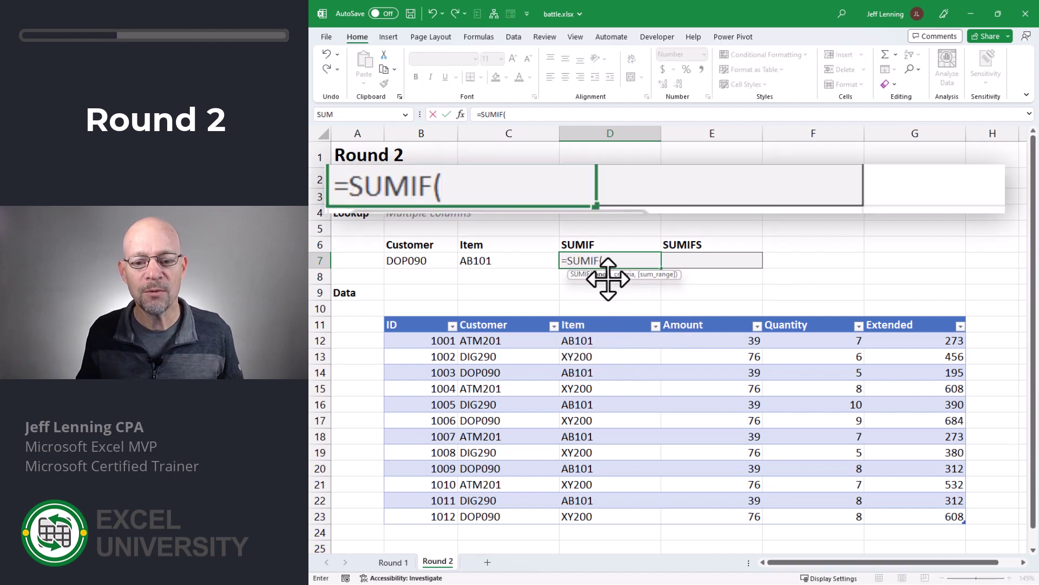
left_click_drag(491, 340, 513, 521)
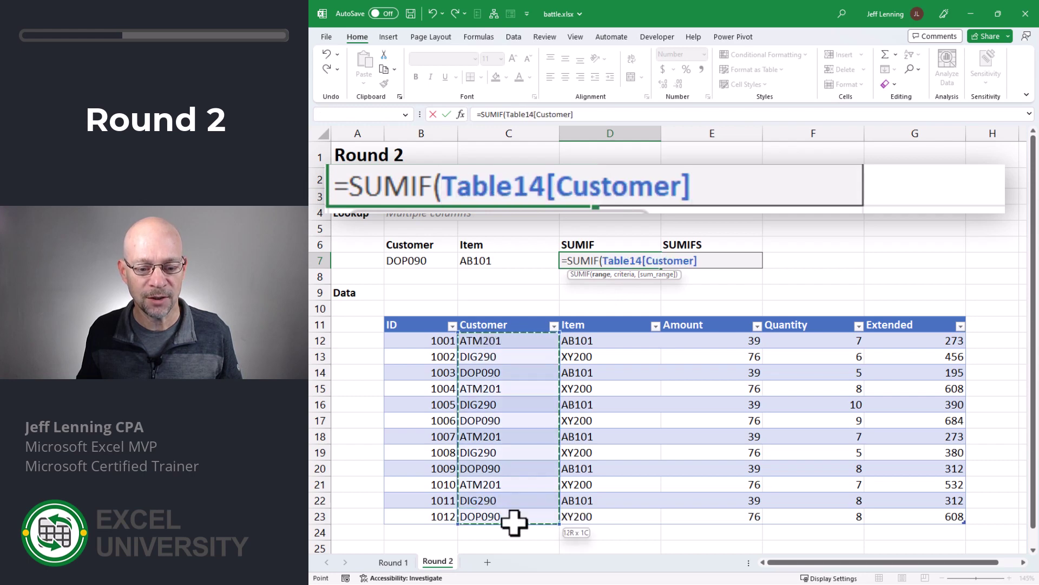
type(",")
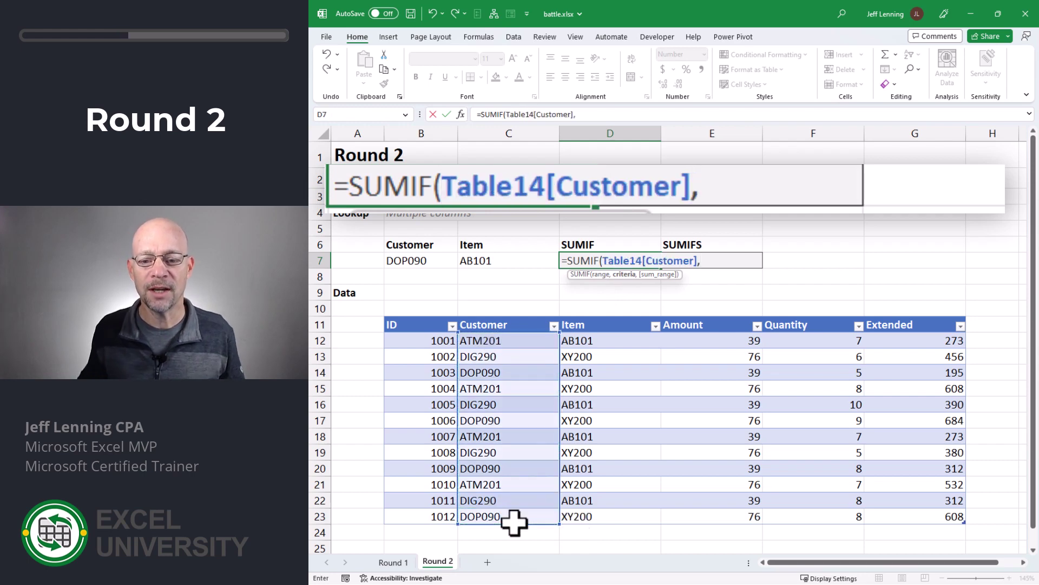
left_click(412, 260)
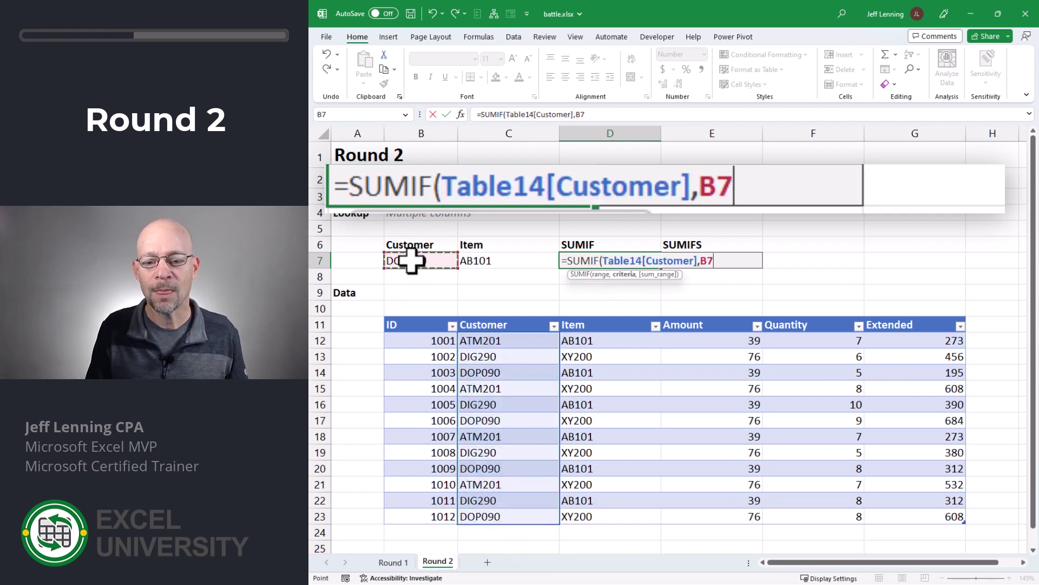
type(",")
left_click_drag(923, 340, 930, 514)
type(")")
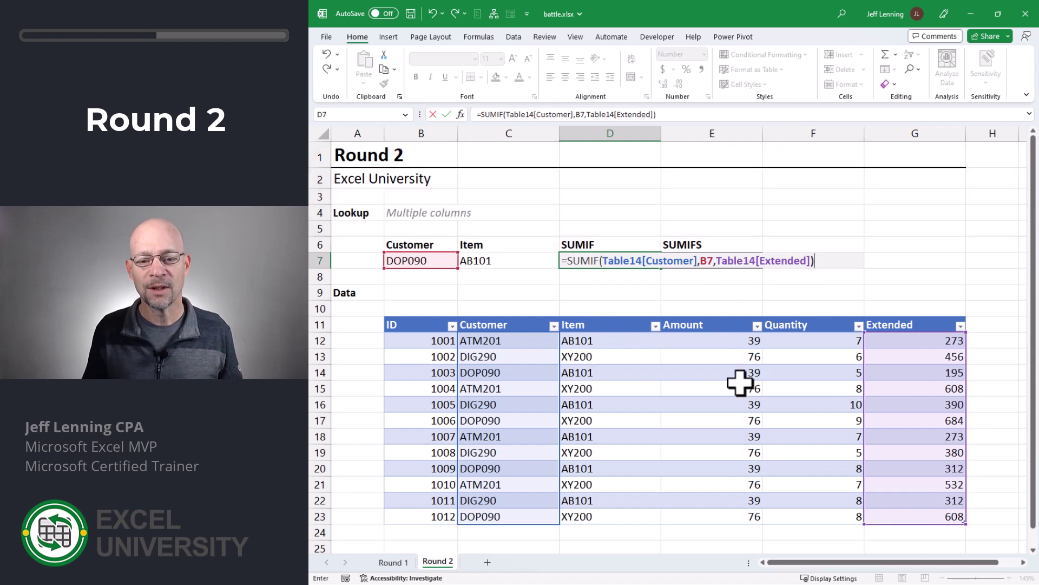
key("Return")
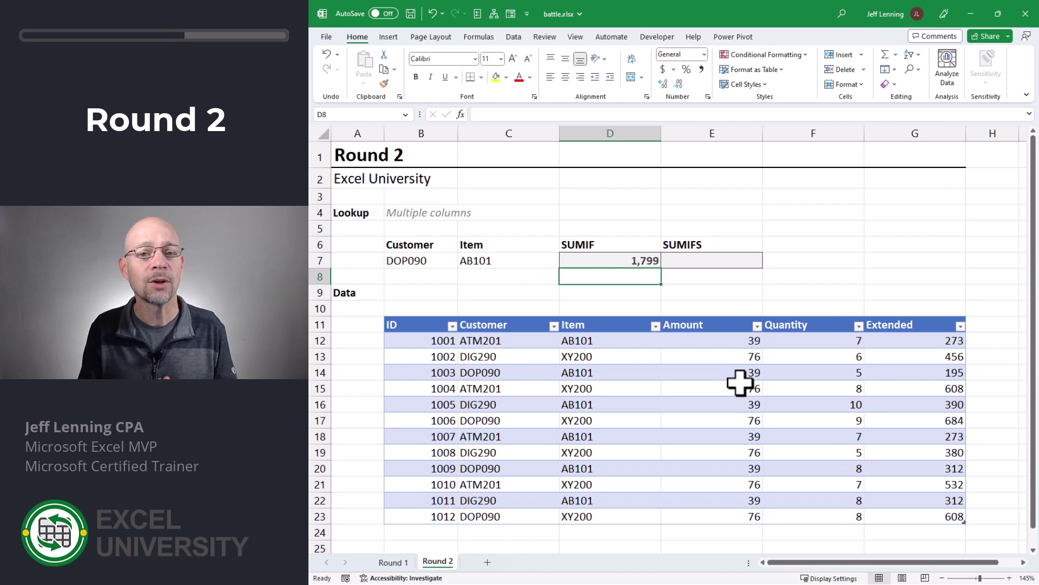
Step: Start a SUMIFS in E7 summing Table14[Extended] where Table14[Customer] matches B7
key("Up")
key("Right")
type("=sumifs")
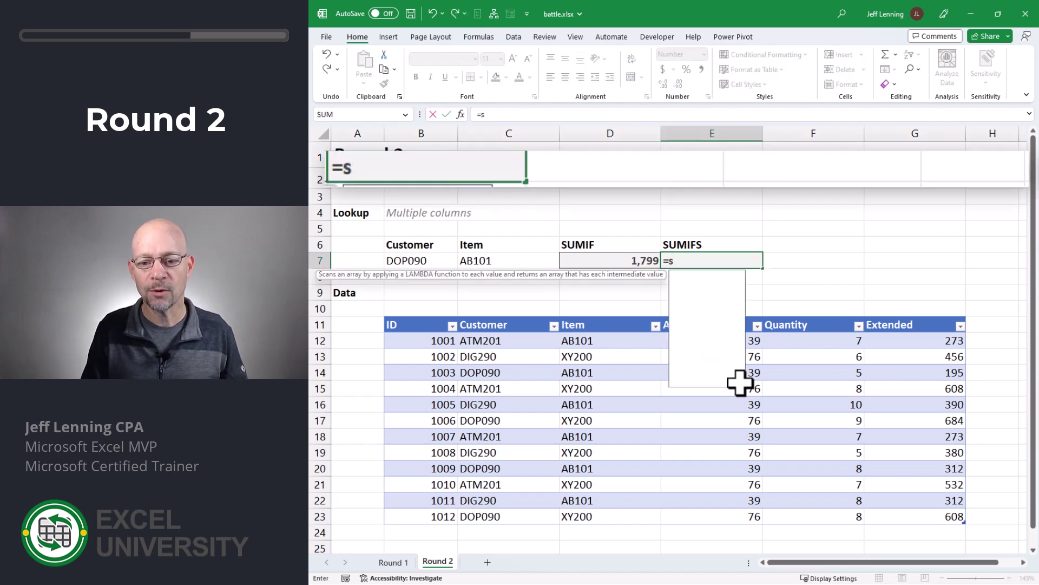
key("Tab")
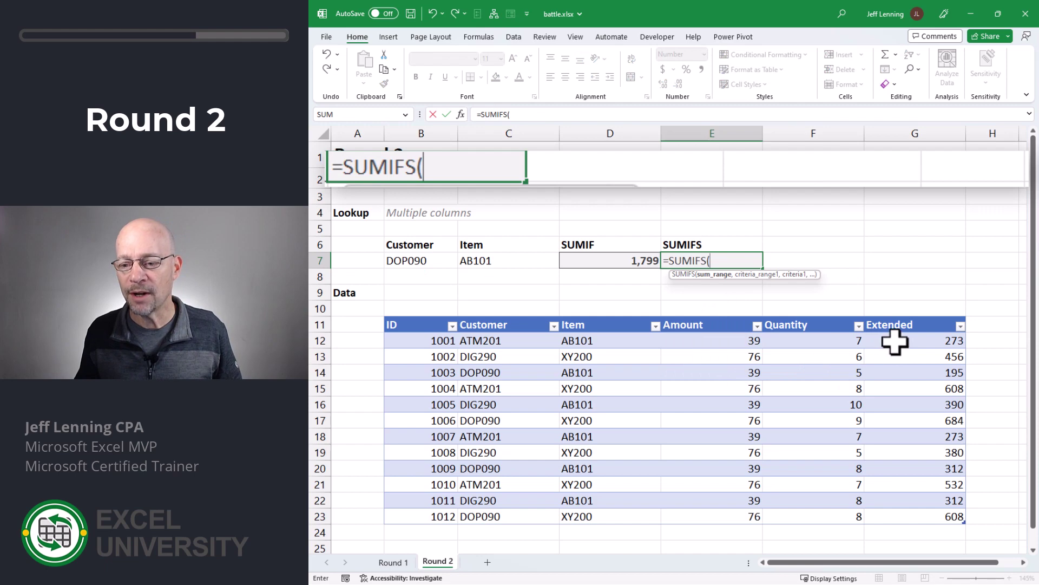
left_click_drag(893, 340, 906, 513)
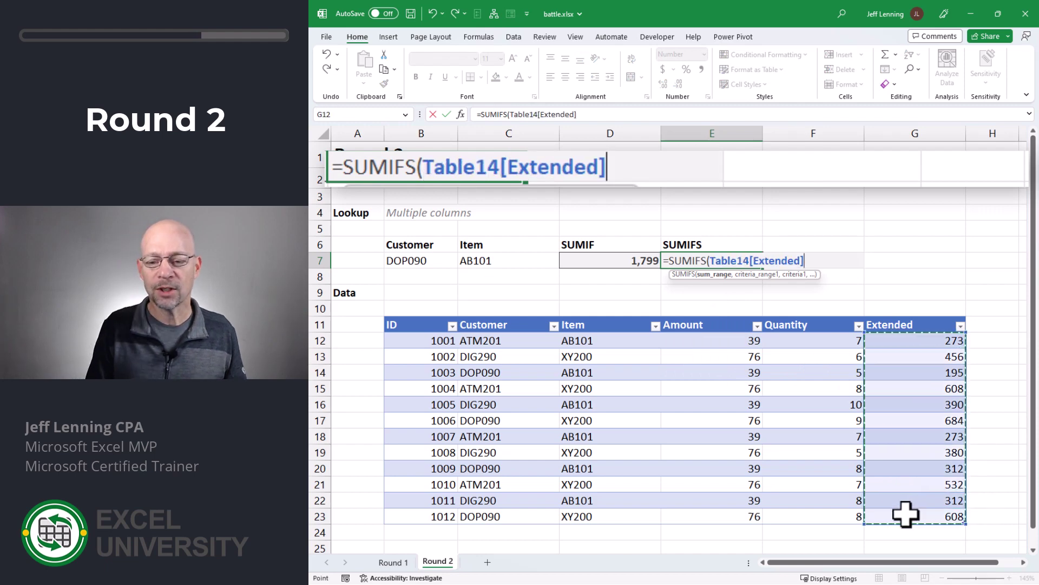
type(",")
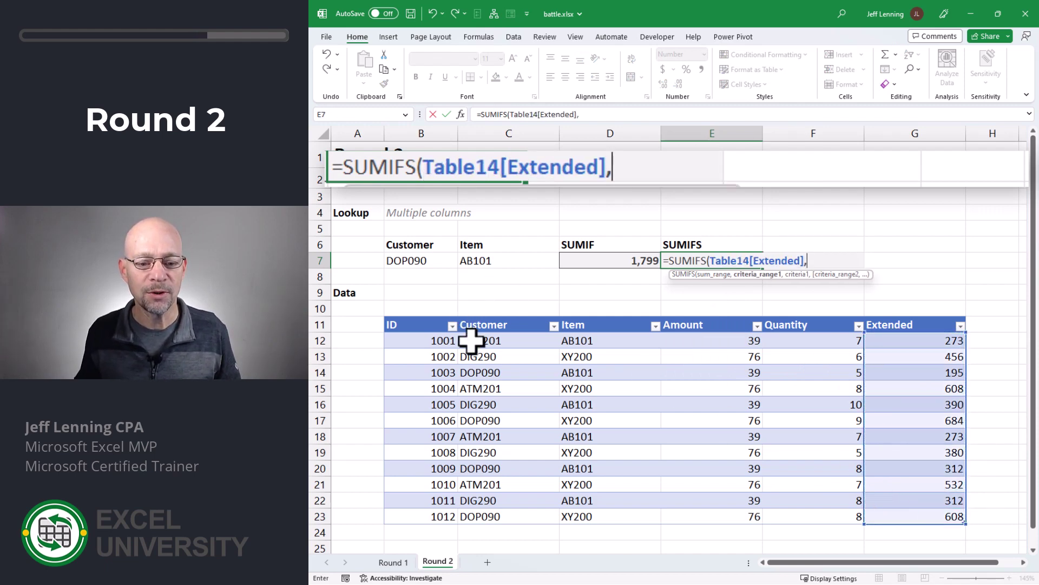
left_click_drag(470, 340, 490, 515)
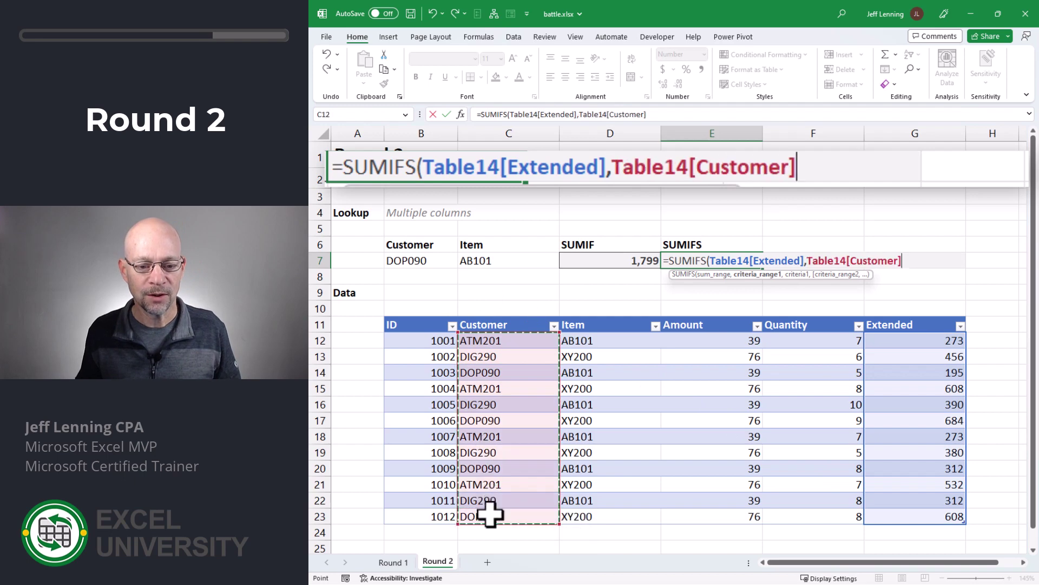
type(",")
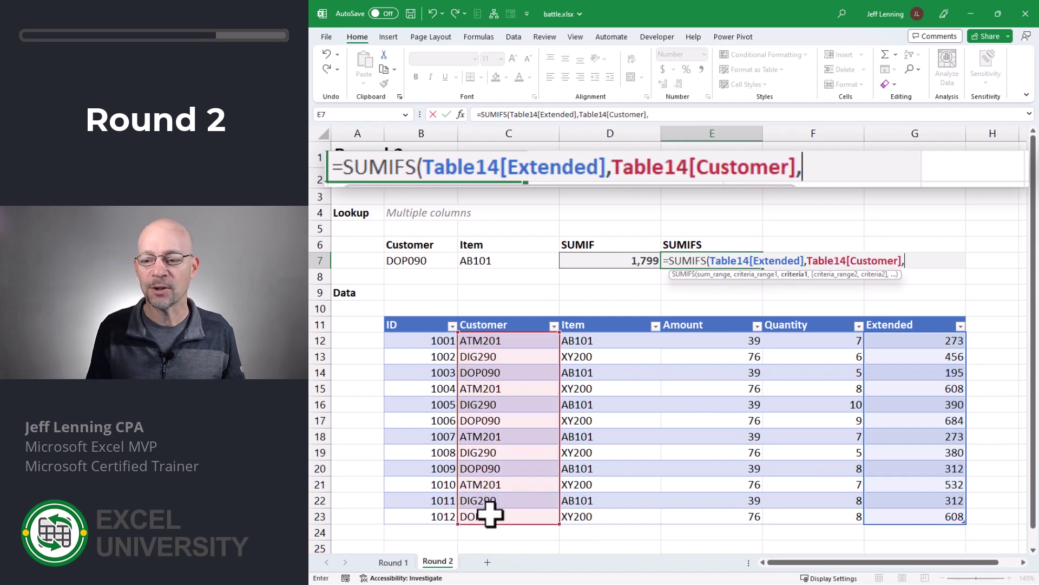
left_click(411, 260)
type(",")
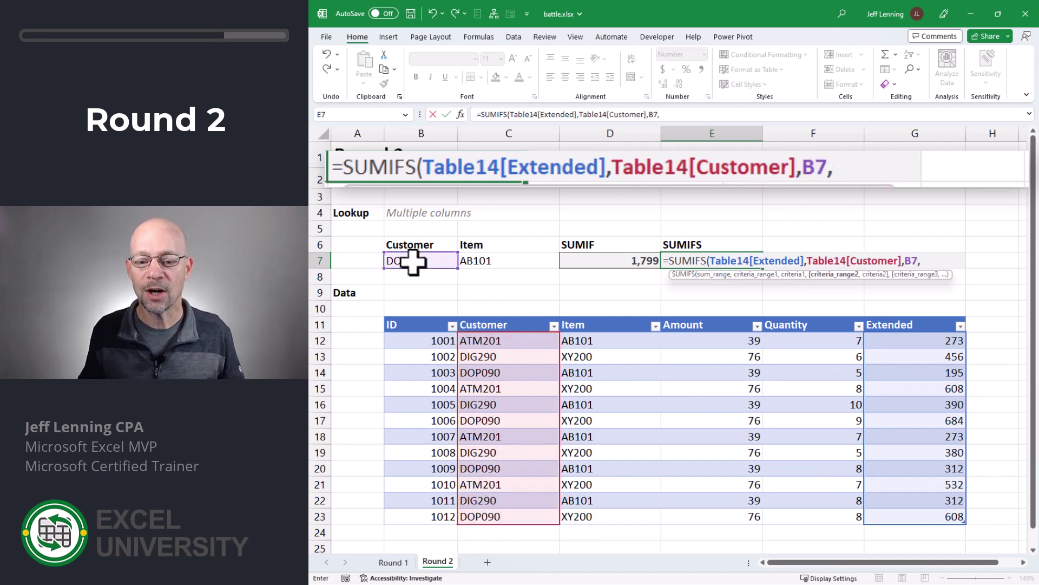
Step: Add the Table14[Item] criterion C7 (AB101), giving 507, and review B7 and C7
left_click_drag(598, 341, 601, 510)
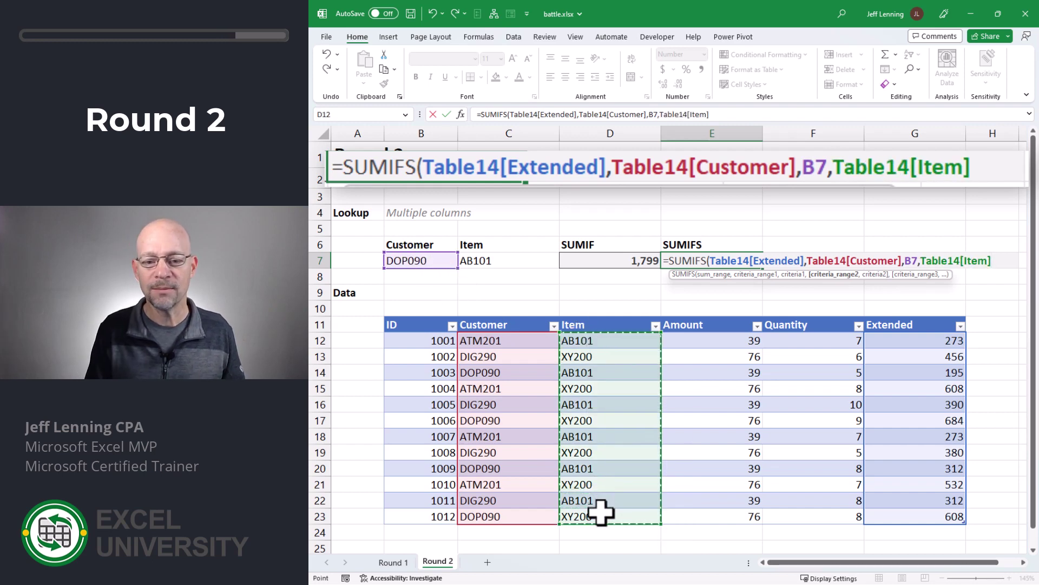
type(",")
left_click(482, 259)
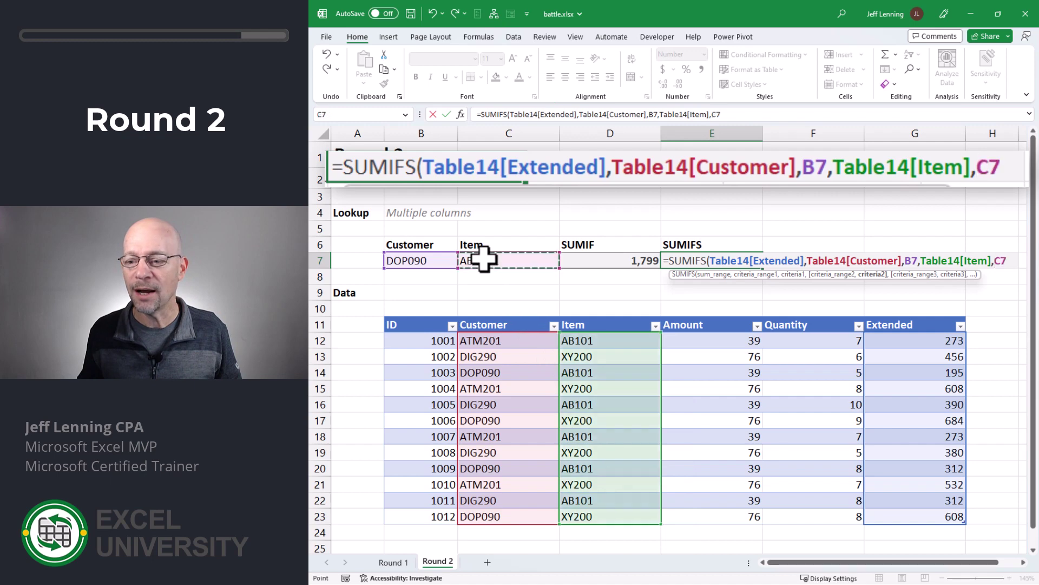
type(")")
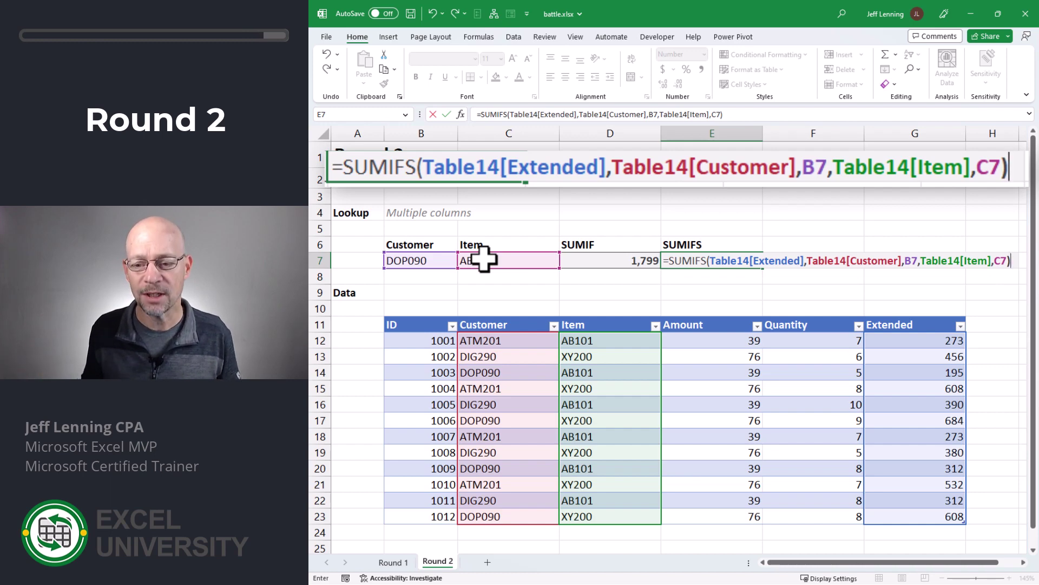
key("Return")
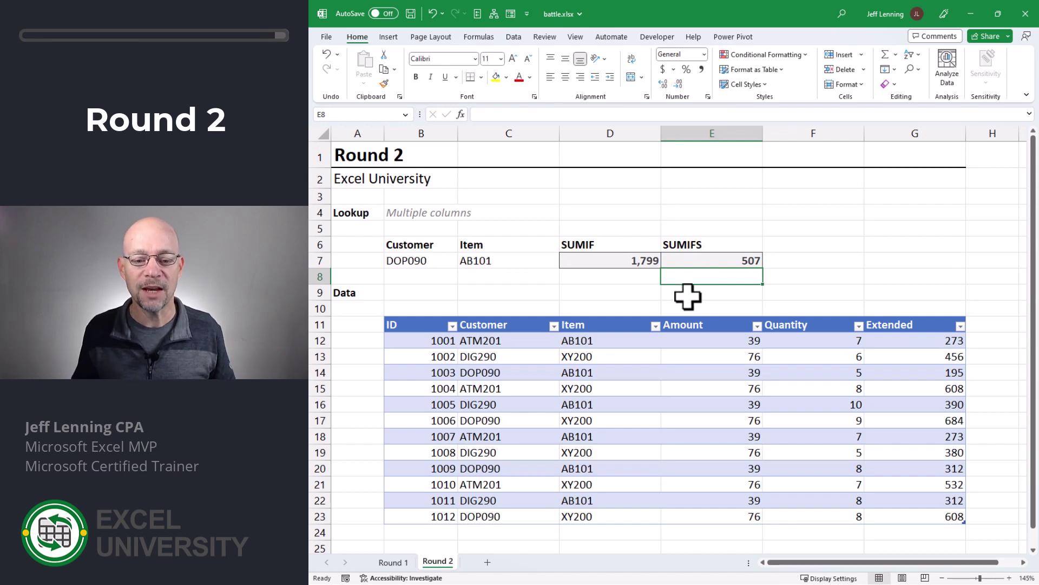
left_click(427, 262)
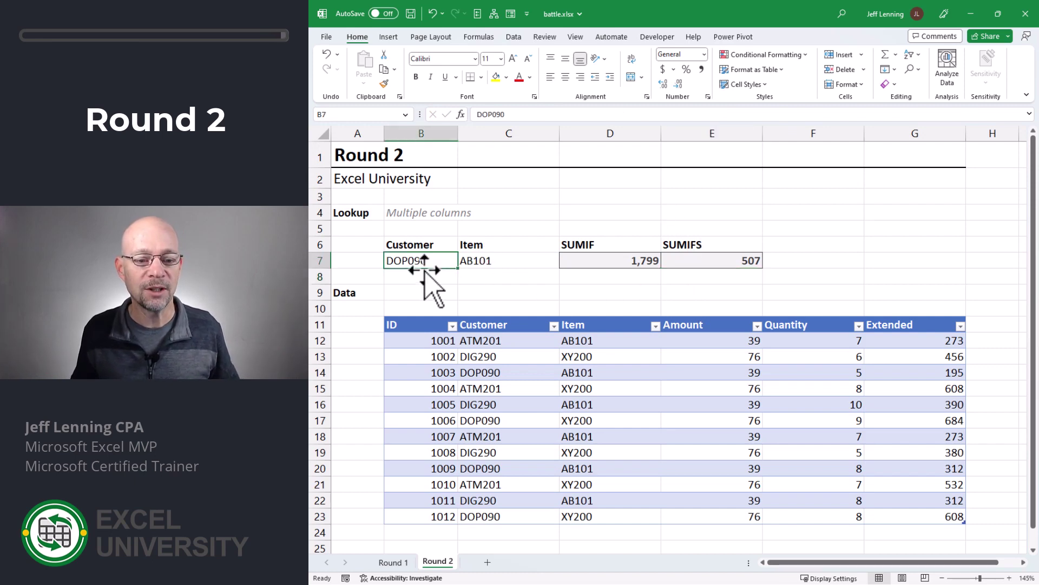
left_click(486, 260)
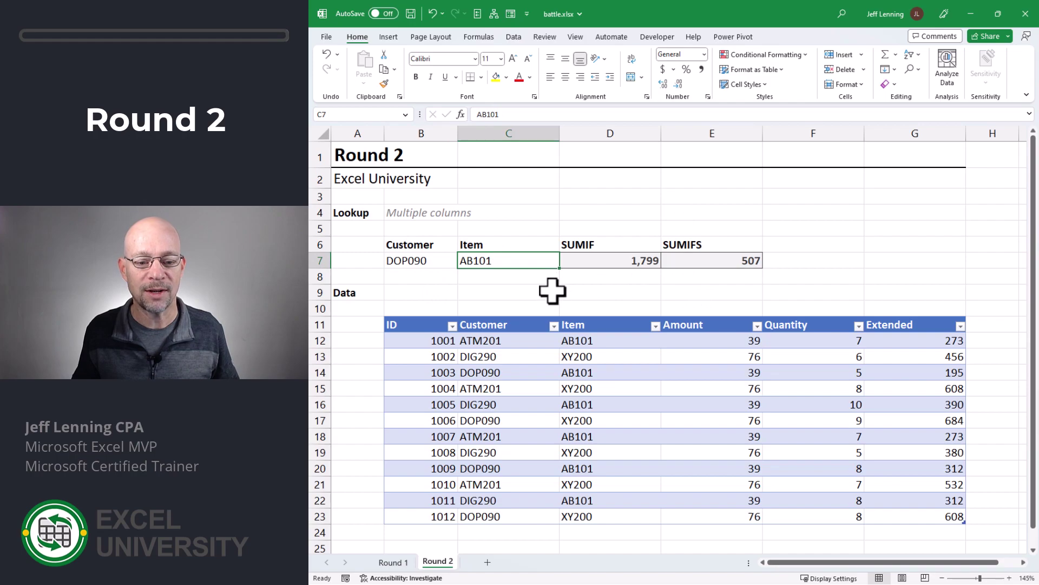